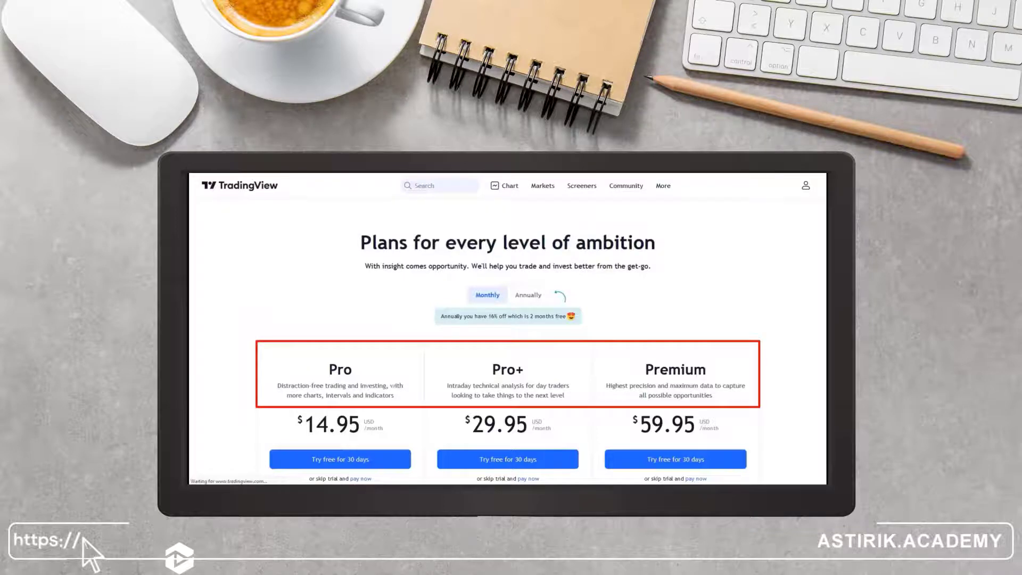
- Examine the prices and benefits of the Pro, Pro+ and Premium plans and the plan comparison table
{"action": "scroll", "coordinate": [508, 328], "scroll_direction": "down", "scroll_amount": 5}
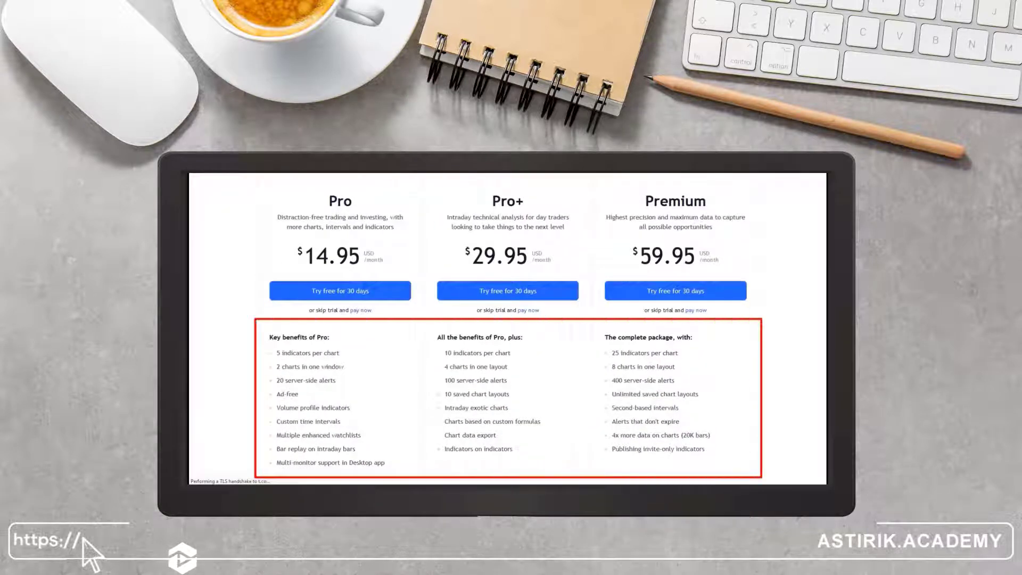
{"action": "scroll", "coordinate": [508, 329], "scroll_direction": "up", "scroll_amount": 3}
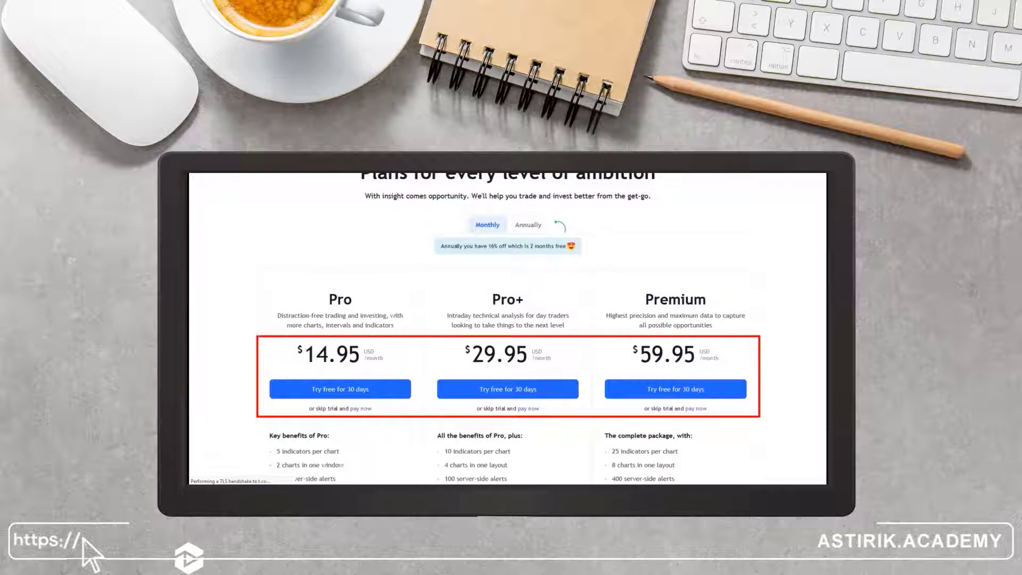
{"action": "scroll", "coordinate": [508, 328], "scroll_direction": "down", "scroll_amount": 4}
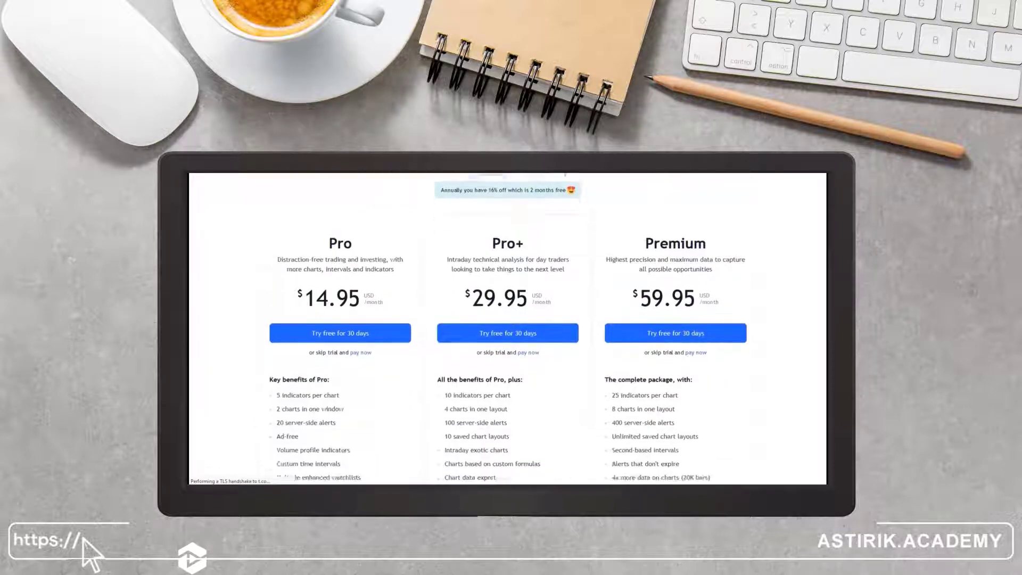
{"action": "scroll", "coordinate": [507, 328], "scroll_direction": "down", "scroll_amount": 8}
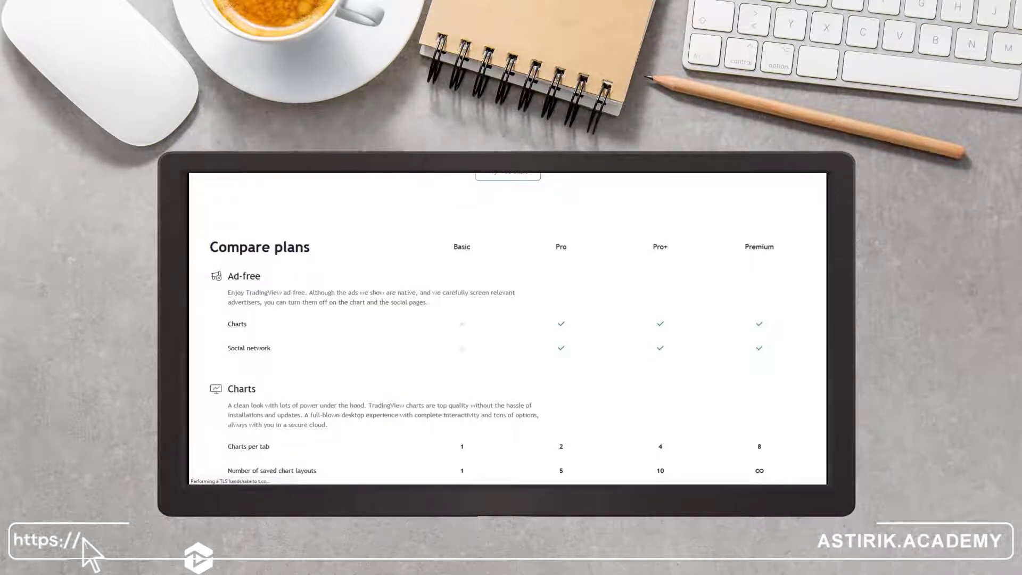
{"action": "scroll", "coordinate": [508, 328], "scroll_direction": "down", "scroll_amount": 5}
{"action": "scroll", "coordinate": [507, 328], "scroll_direction": "down", "scroll_amount": 10}
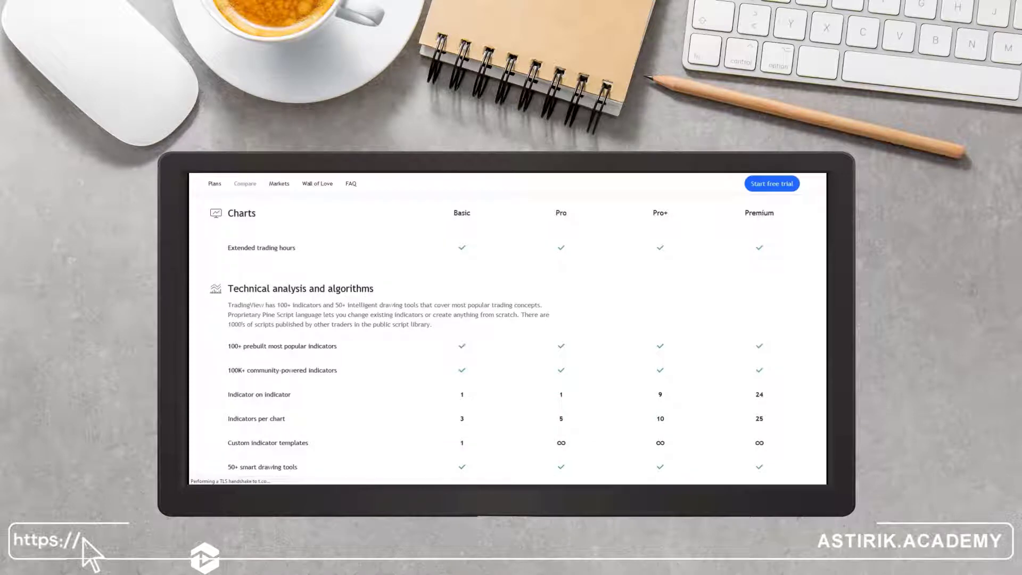
{"action": "scroll", "coordinate": [508, 328], "scroll_direction": "up", "scroll_amount": 14}
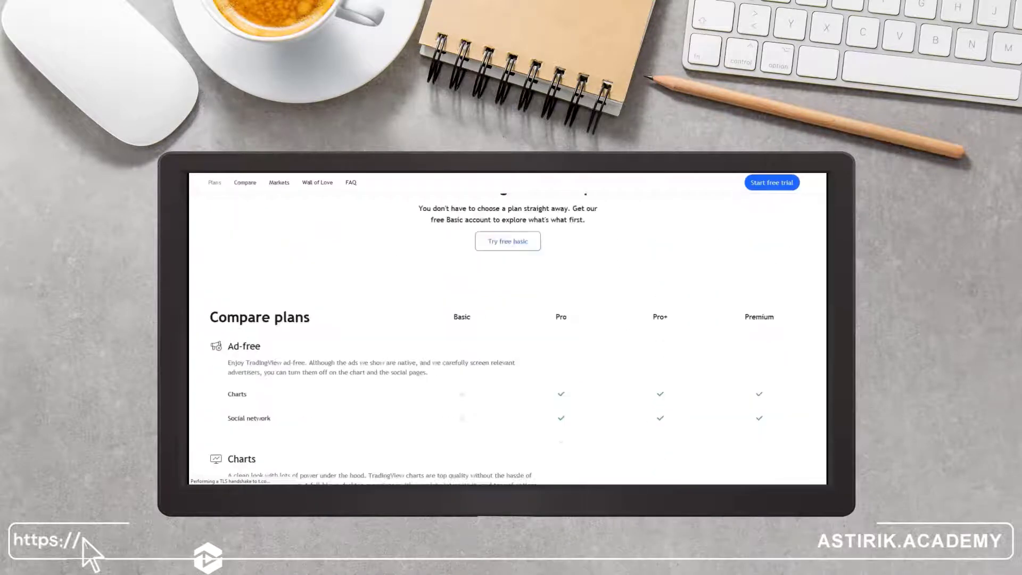
{"action": "scroll", "coordinate": [508, 329], "scroll_direction": "up", "scroll_amount": 3}
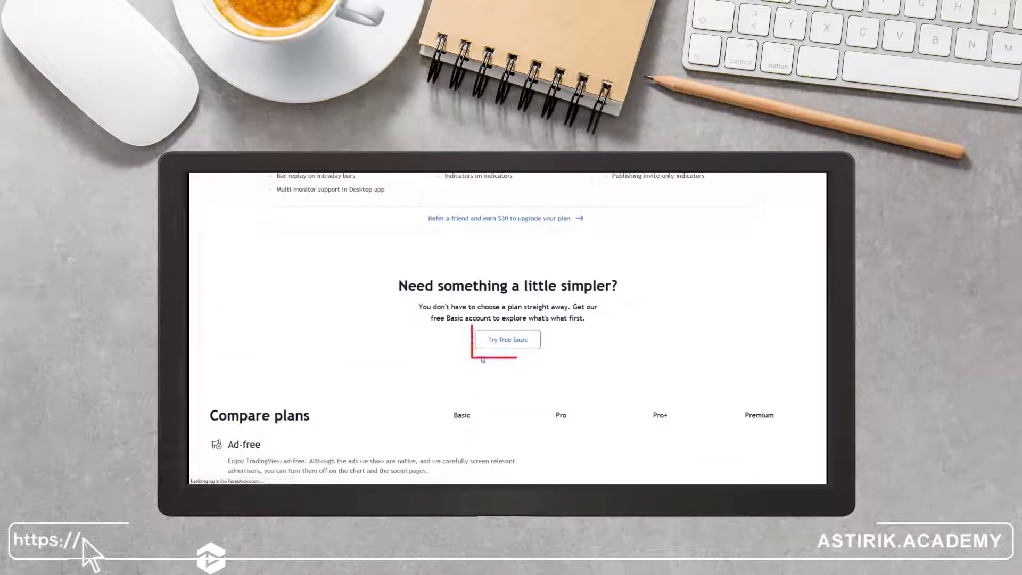
- Start a free Basic account sign-up by email and fill in the username, email and account password
{"action": "left_click", "coordinate": [506, 341]}
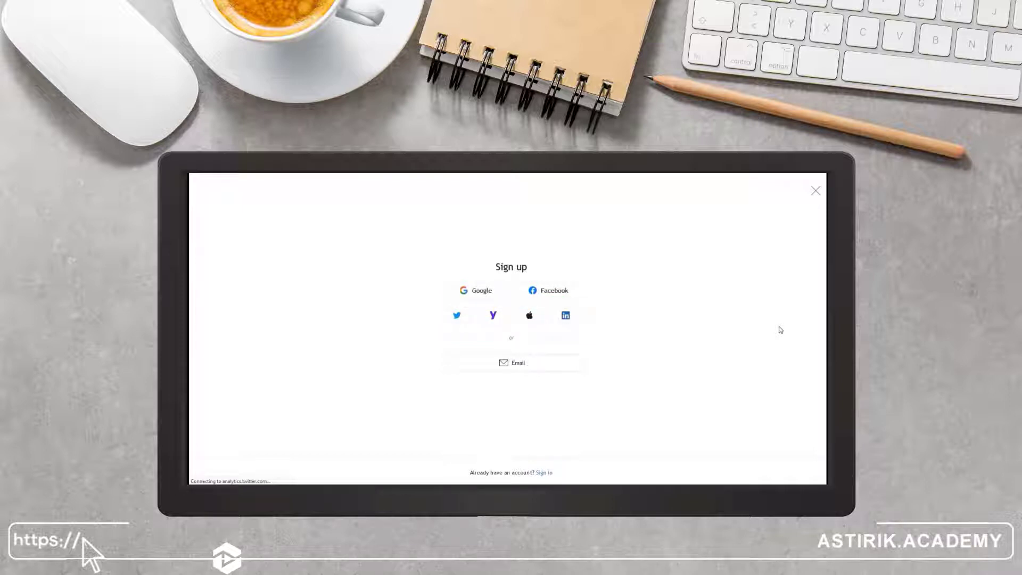
{"action": "left_click", "coordinate": [513, 367]}
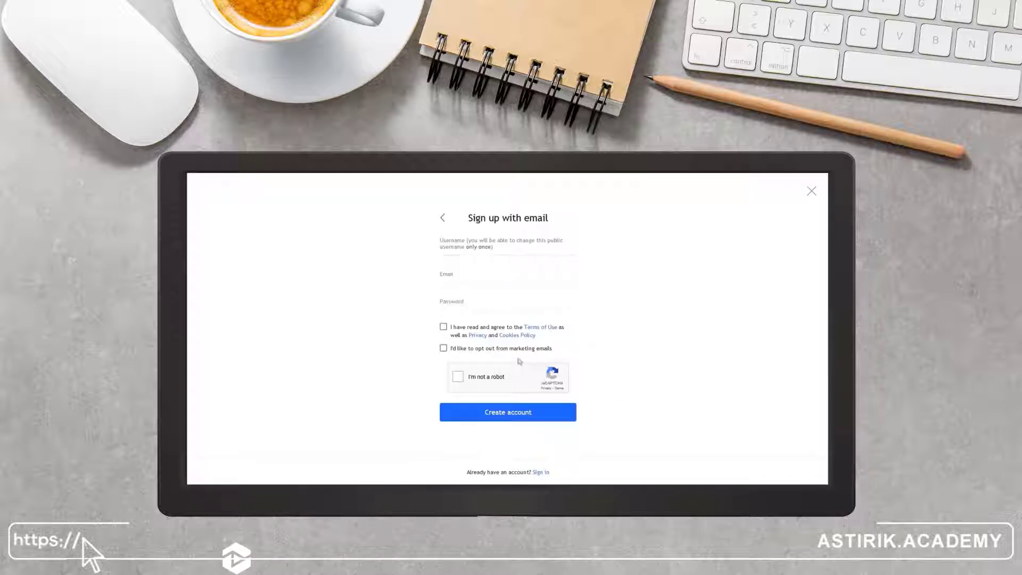
{"action": "left_click", "coordinate": [514, 252]}
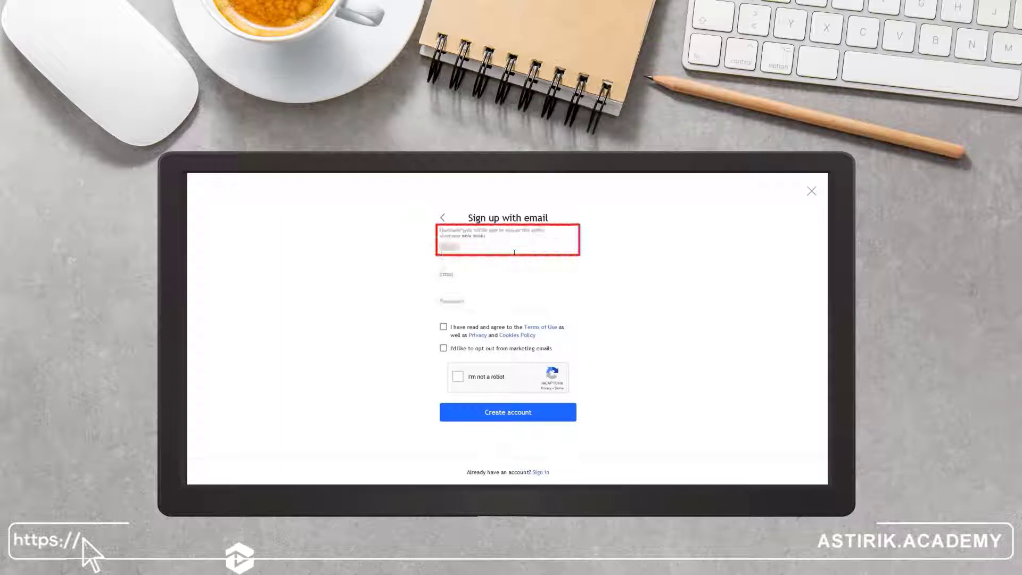
{"action": "left_click", "coordinate": [514, 274]}
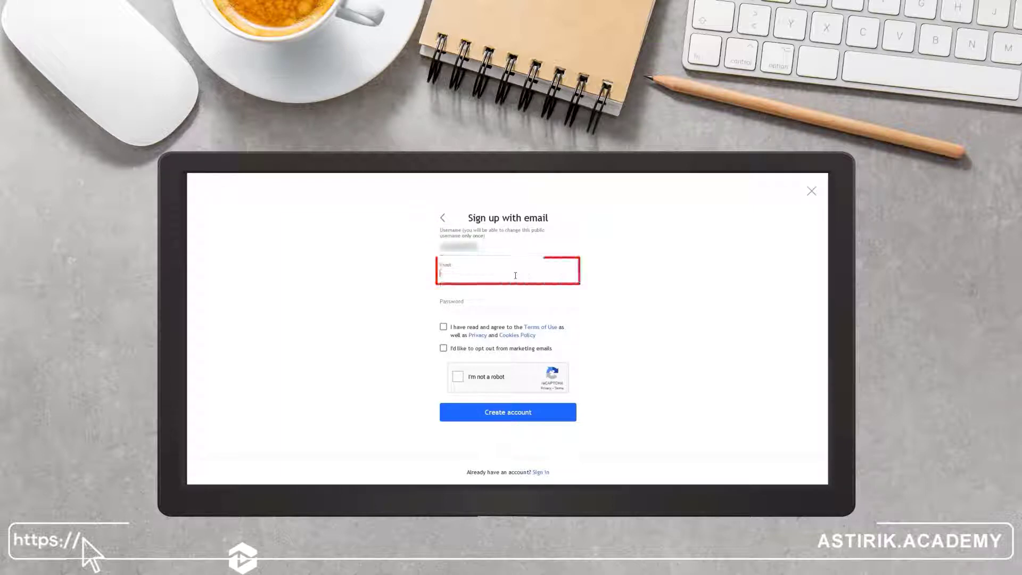
{"action": "key", "text": "ctrl+v"}
{"action": "left_click", "coordinate": [506, 291]}
{"action": "type", "text": "*"}
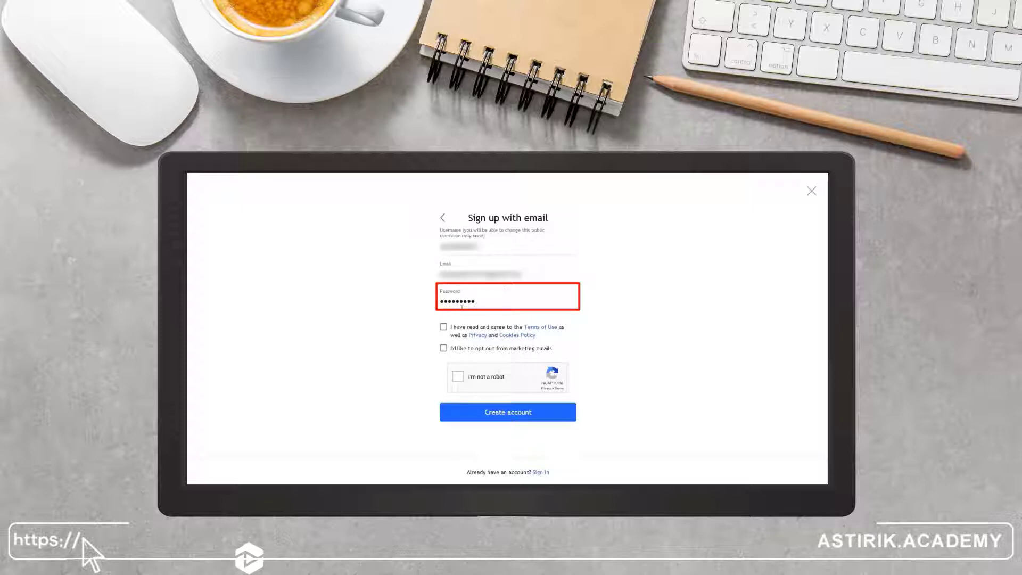
- Accept the terms of use, opt out of marketing emails, complete the robot check and create the account
{"action": "left_click", "coordinate": [444, 327]}
{"action": "left_click", "coordinate": [443, 347]}
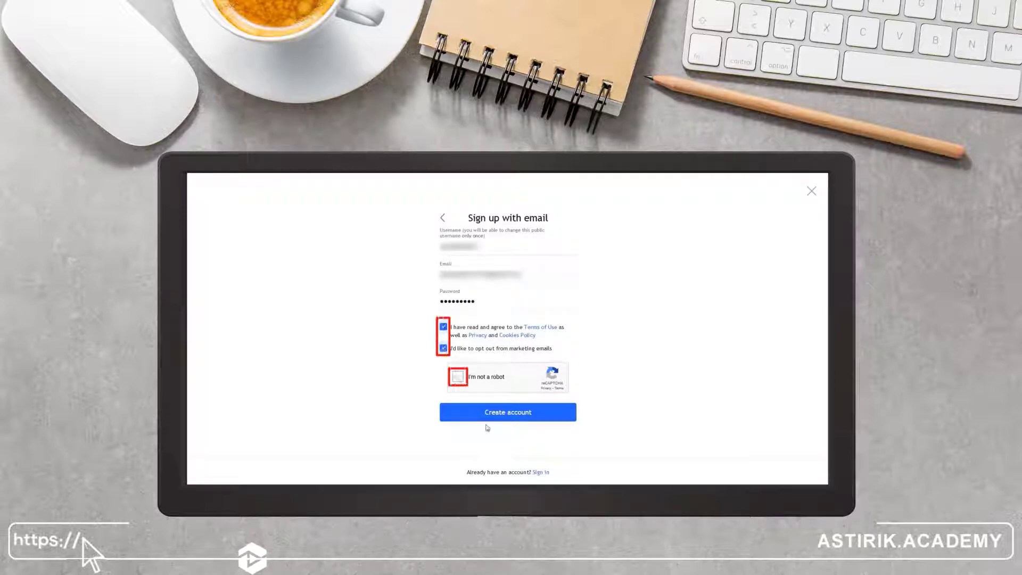
{"action": "left_click", "coordinate": [458, 377]}
{"action": "left_click", "coordinate": [517, 420]}
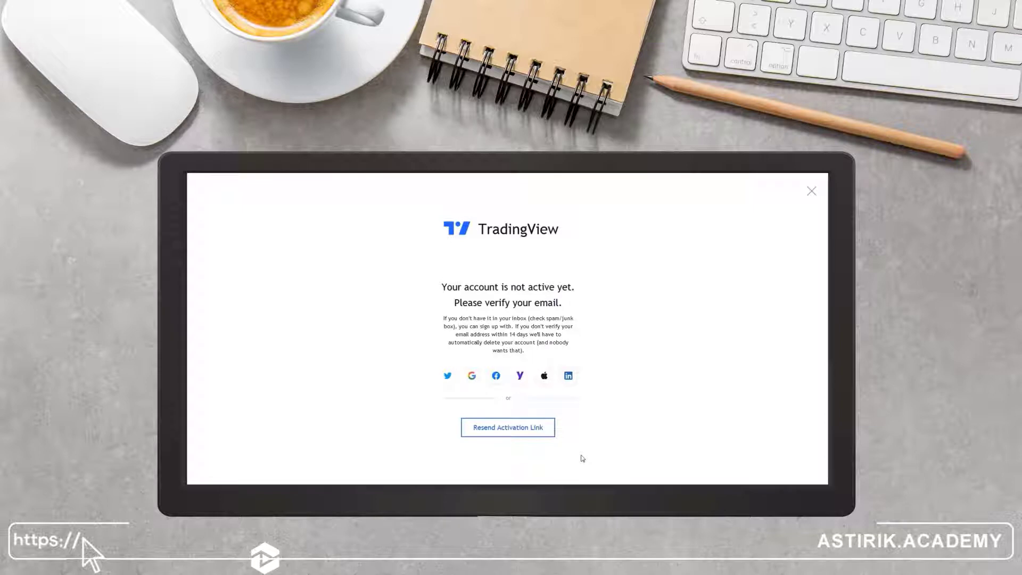
- Request a new activation link and activate the account from the TradingView confirmation email in Gmail
{"action": "left_click", "coordinate": [531, 432]}
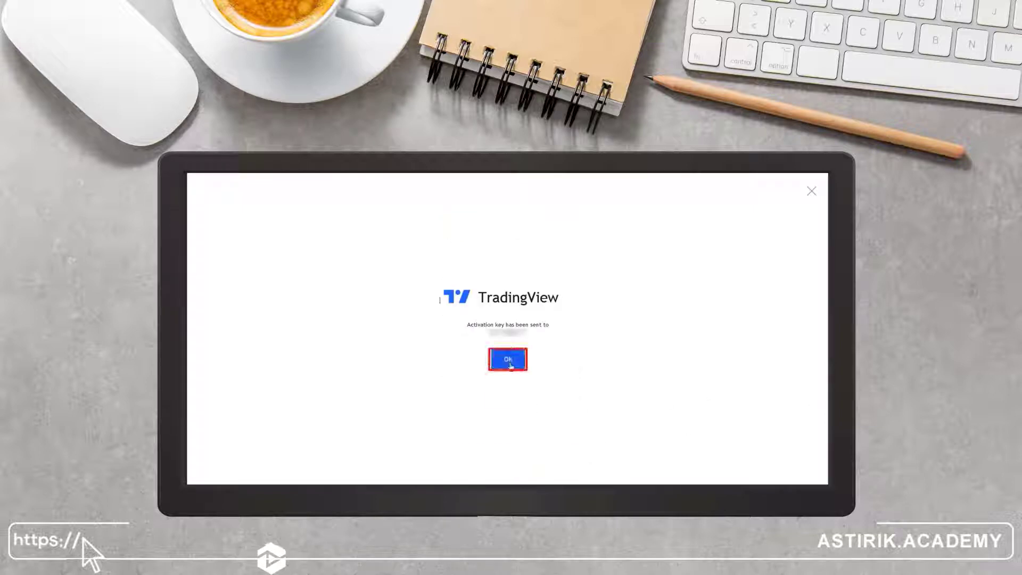
{"action": "left_click", "coordinate": [507, 360]}
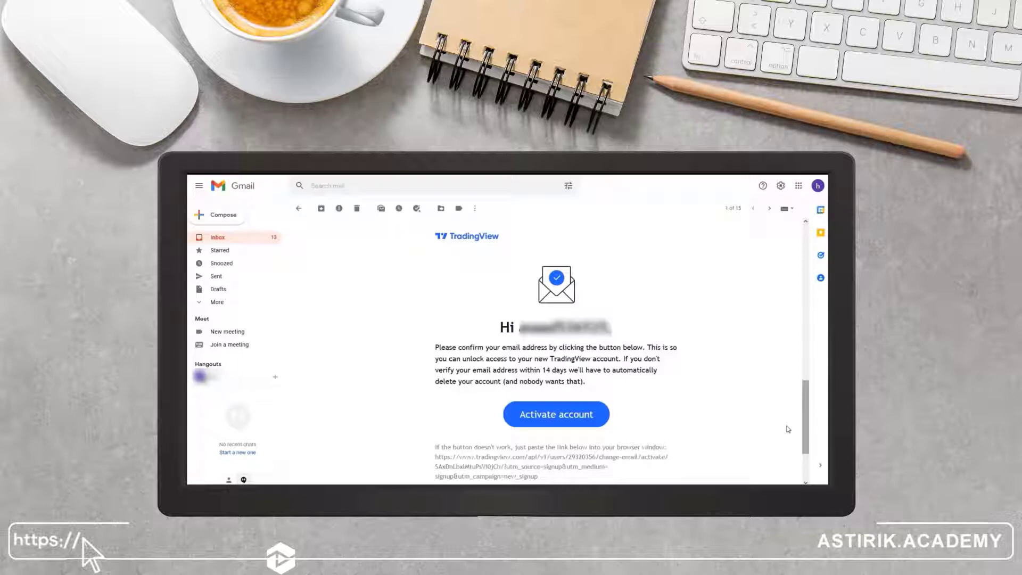
{"action": "left_click", "coordinate": [573, 421]}
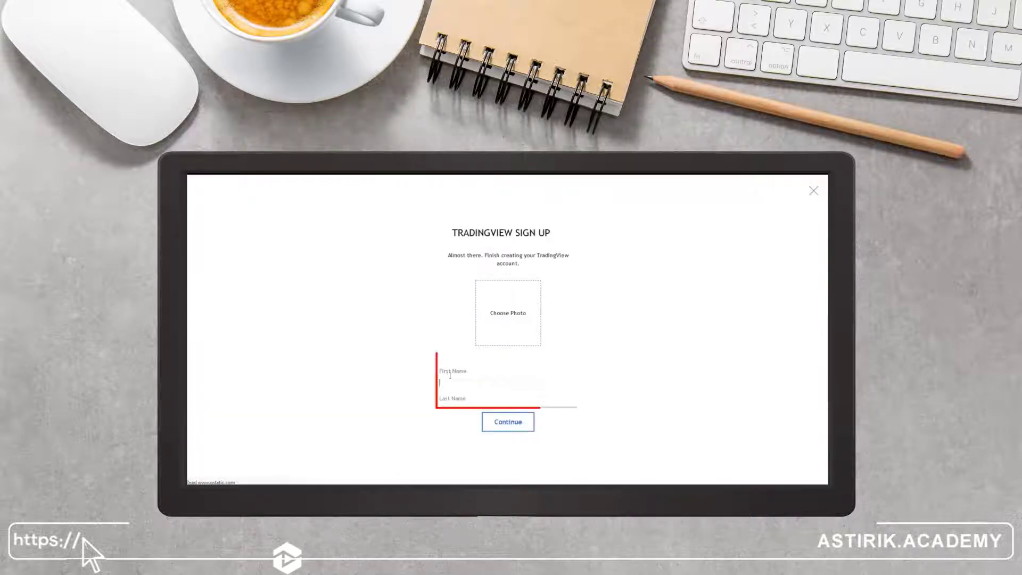
- Enter the account holder's first and last name without a photo and finish the sign-up
{"action": "key", "text": "Tab"}
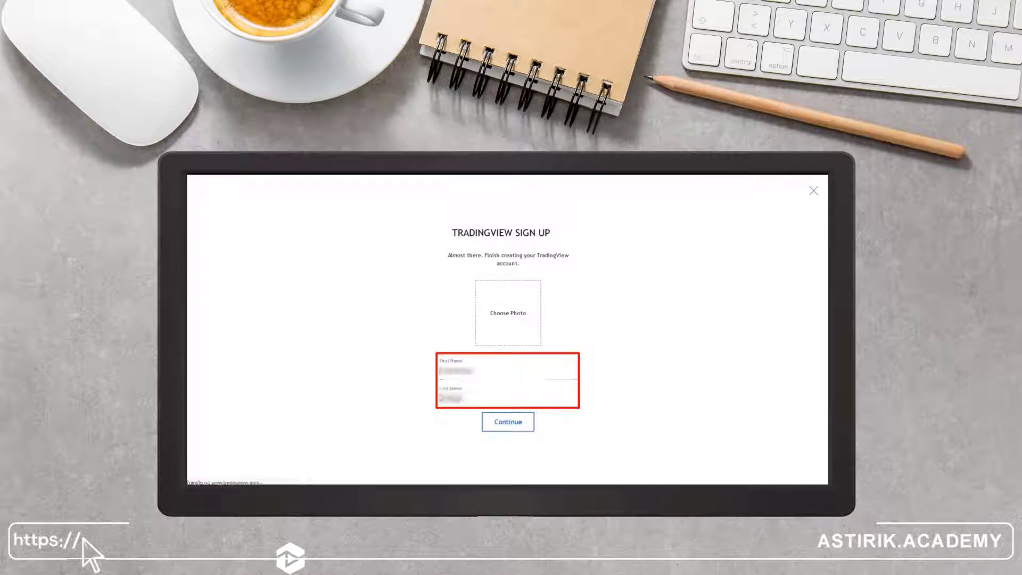
{"action": "left_click", "coordinate": [509, 423]}
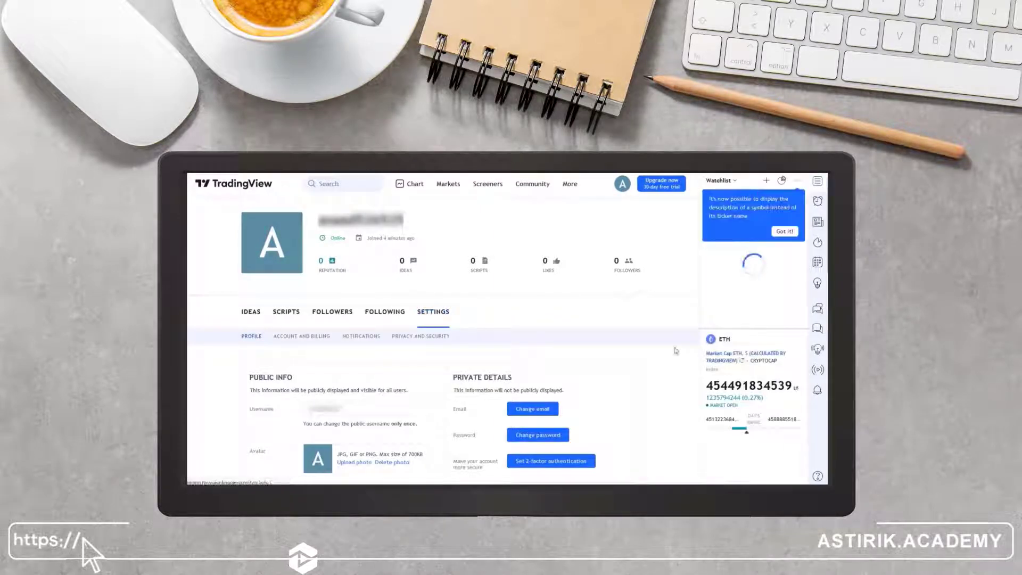
- Examine the public info and private details in the new account's profile settings
{"action": "scroll", "coordinate": [676, 351], "scroll_direction": "down", "scroll_amount": 2}
{"action": "scroll", "coordinate": [676, 351], "scroll_direction": "down", "scroll_amount": 10}
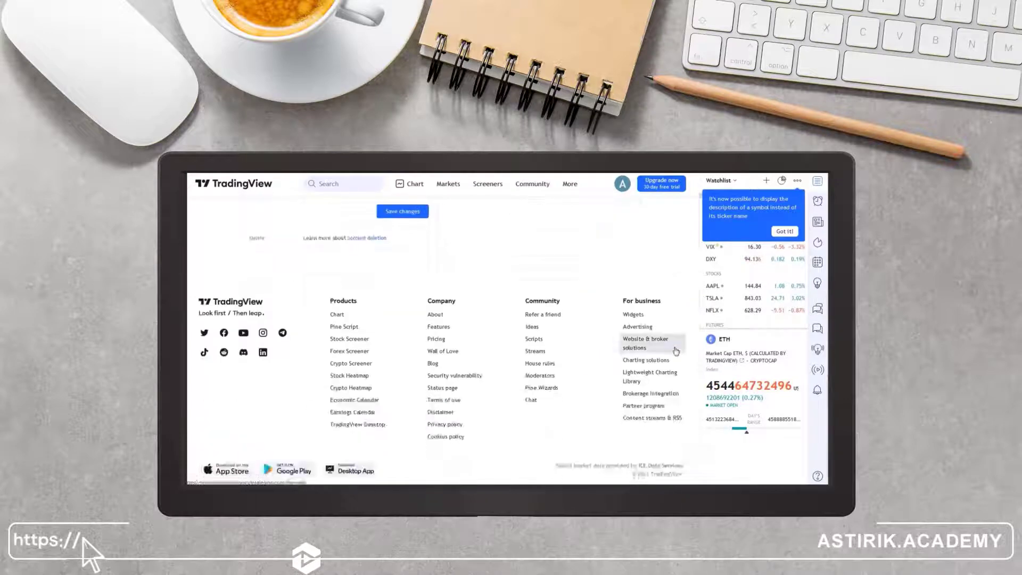
{"action": "scroll", "coordinate": [676, 351], "scroll_direction": "up", "scroll_amount": 5}
{"action": "scroll", "coordinate": [676, 351], "scroll_direction": "up", "scroll_amount": 8}
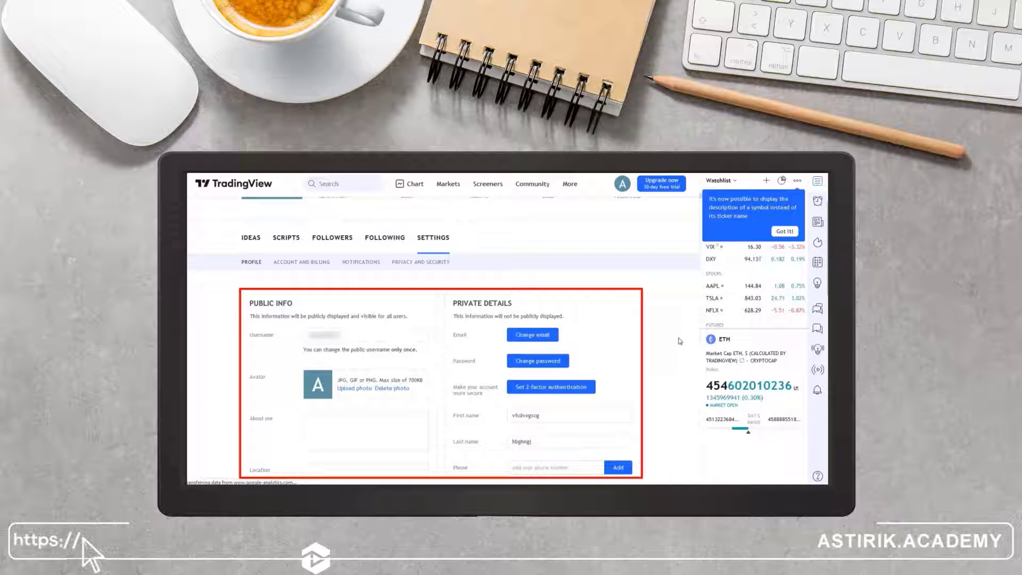
{"action": "scroll", "coordinate": [679, 340], "scroll_direction": "down", "scroll_amount": 3}
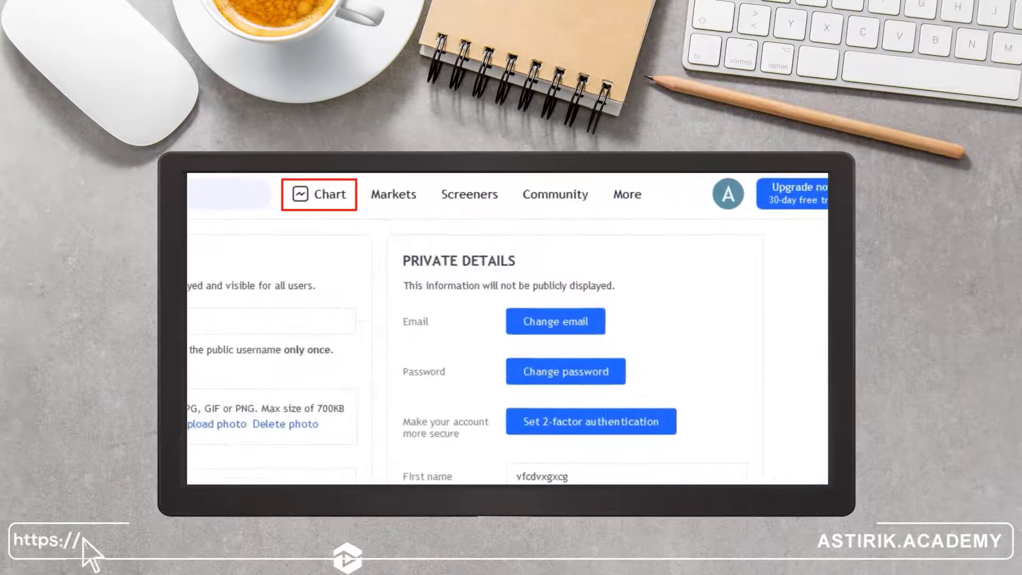
- Open the chart page and view the list of available time intervals without changing the interval
{"action": "left_click", "coordinate": [333, 201]}
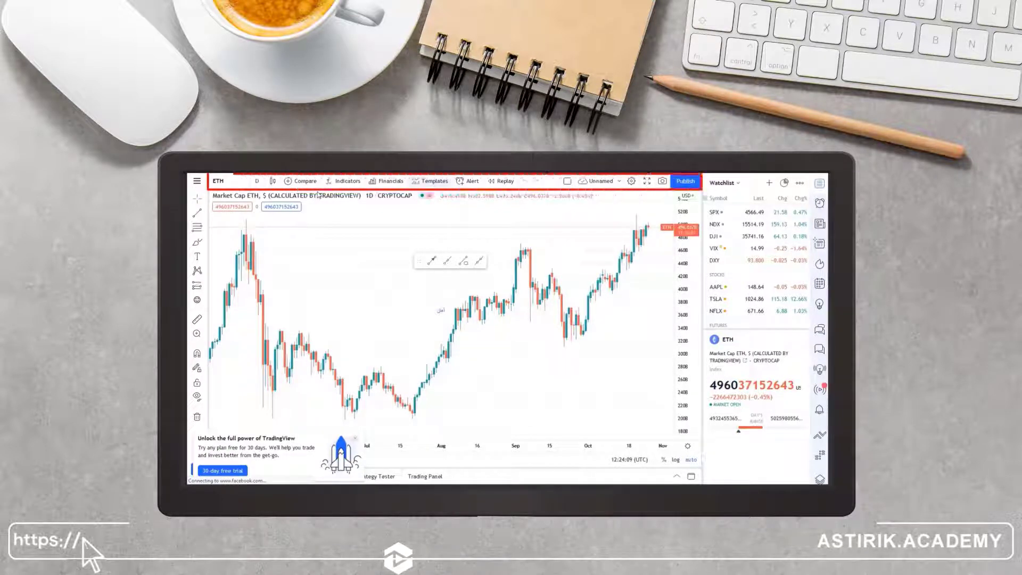
{"action": "left_click", "coordinate": [225, 184]}
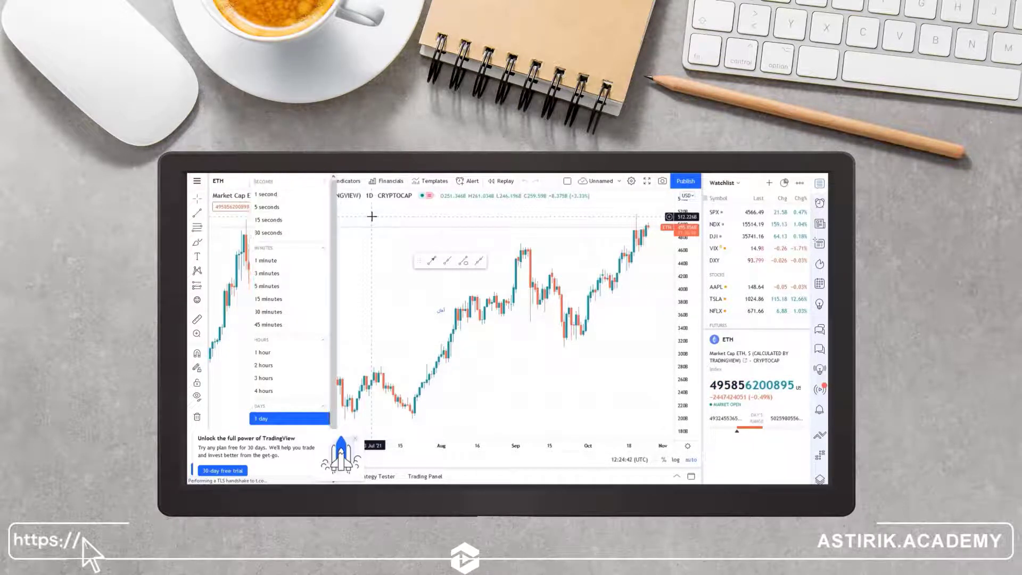
{"action": "left_click", "coordinate": [371, 216]}
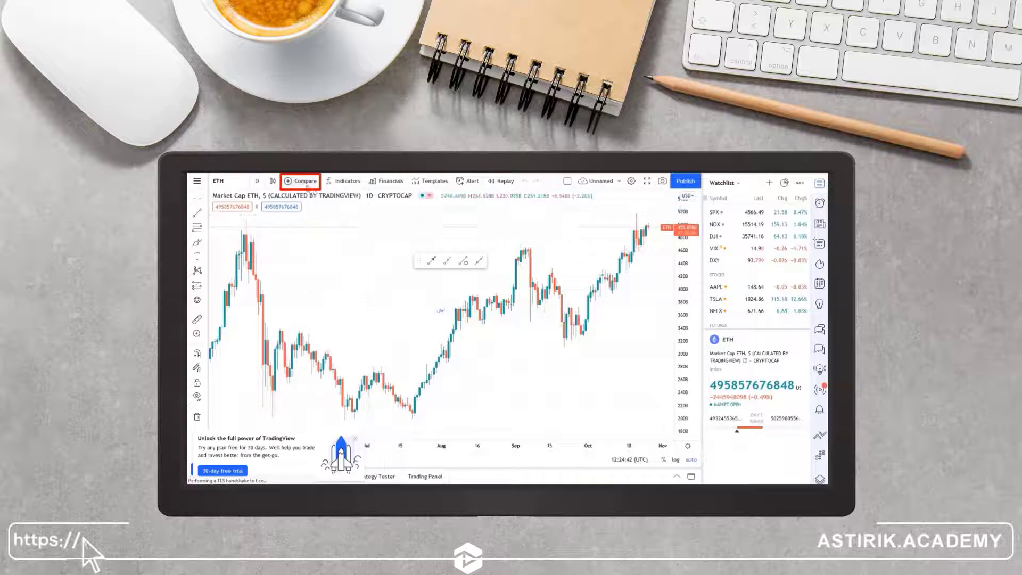
- Add the Binance SOLUSDT symbol to the ETH chart as a comparison, searching for SOL
{"action": "left_click", "coordinate": [305, 183]}
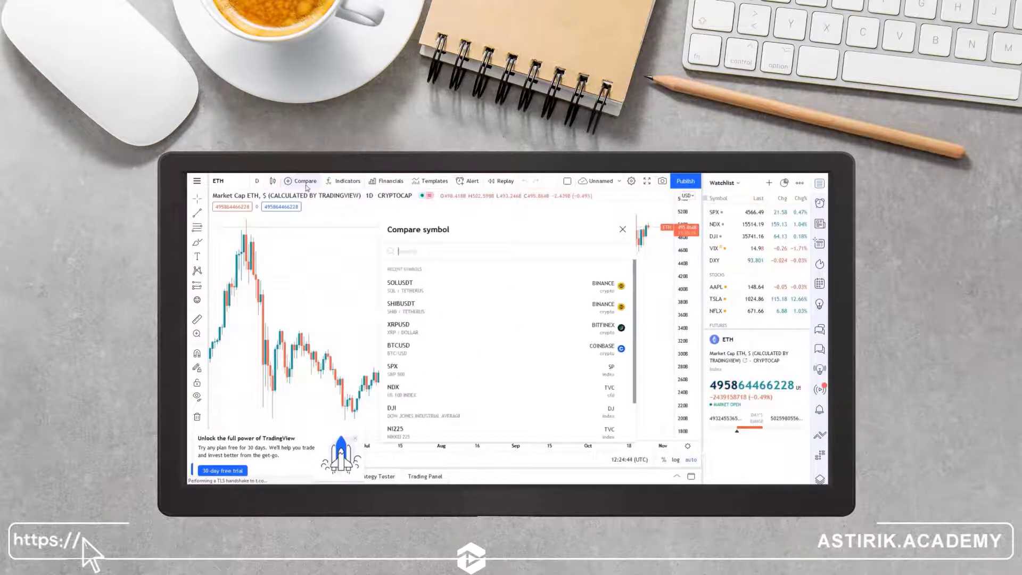
{"action": "type", "text": "SOL"}
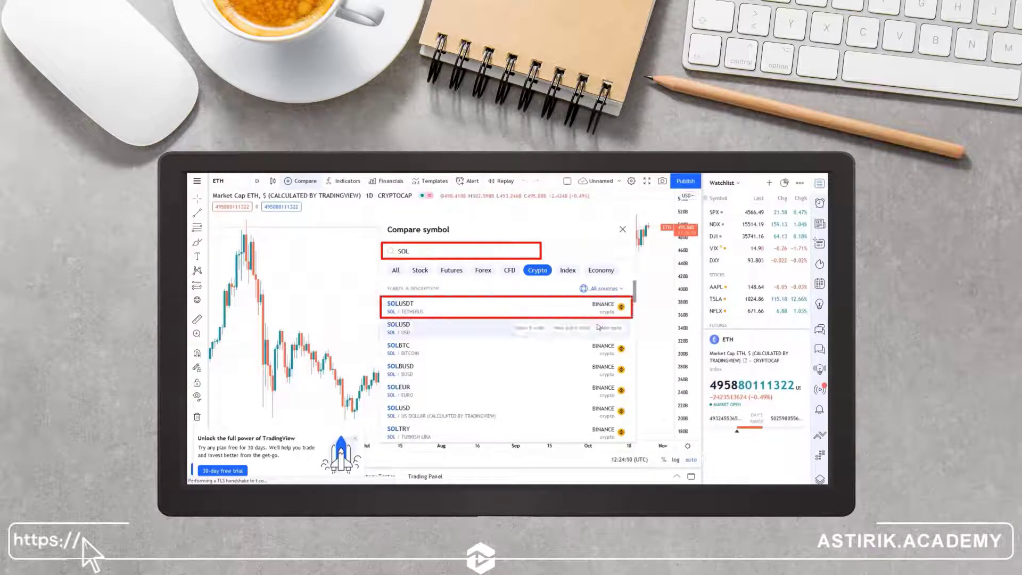
{"action": "left_click", "coordinate": [493, 307]}
{"action": "left_click", "coordinate": [622, 229]}
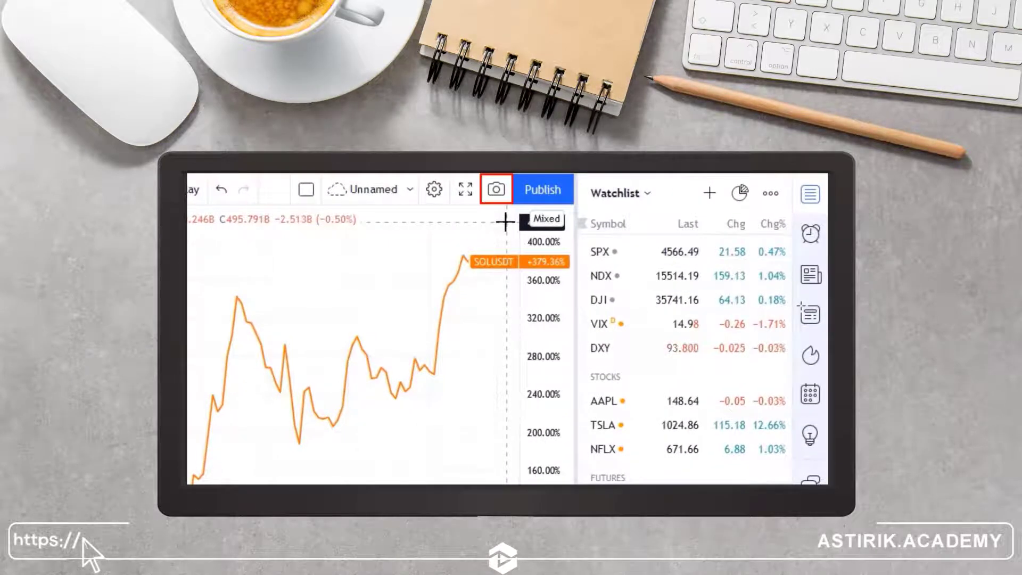
- View the chart snapshot options without saving an image, and preview the chart in full screen
{"action": "left_click", "coordinate": [496, 189]}
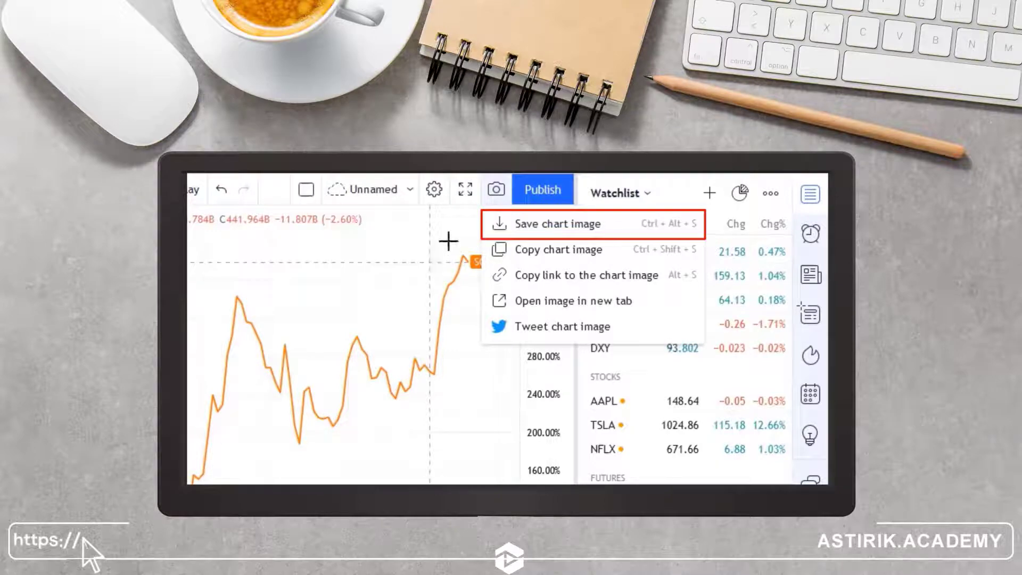
{"action": "left_click", "coordinate": [478, 221]}
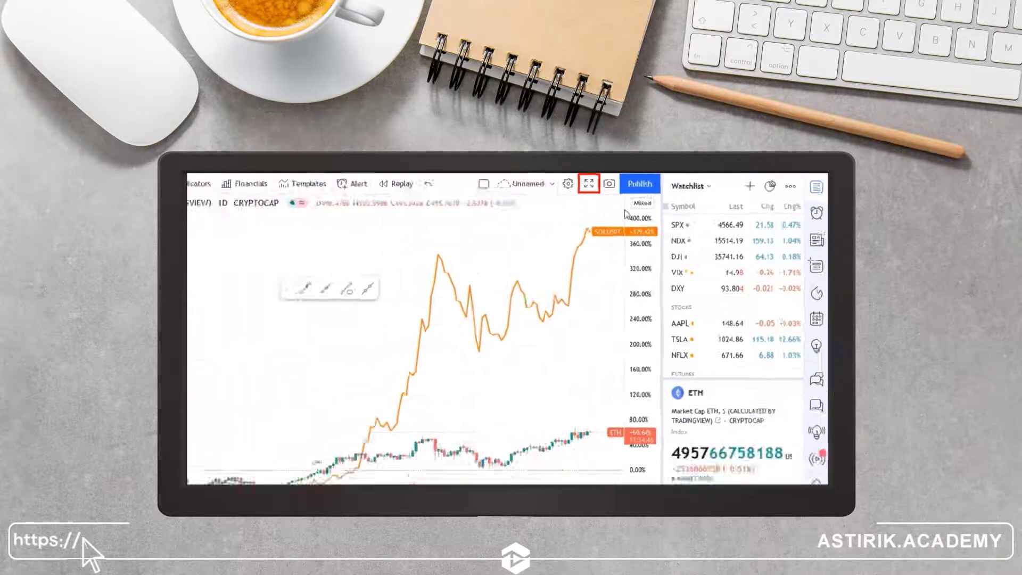
{"action": "left_click", "coordinate": [647, 181]}
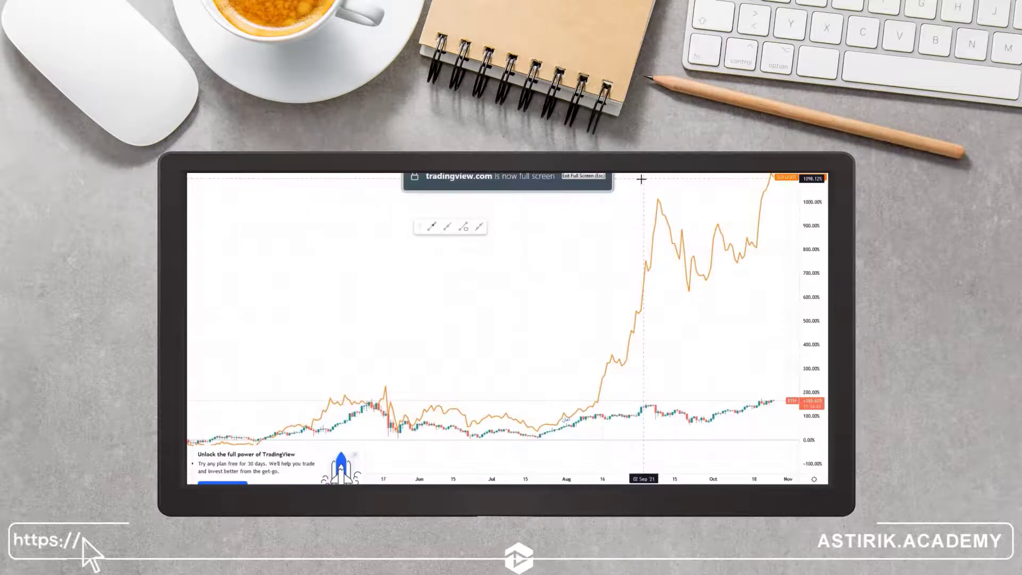
{"action": "left_click", "coordinate": [596, 179]}
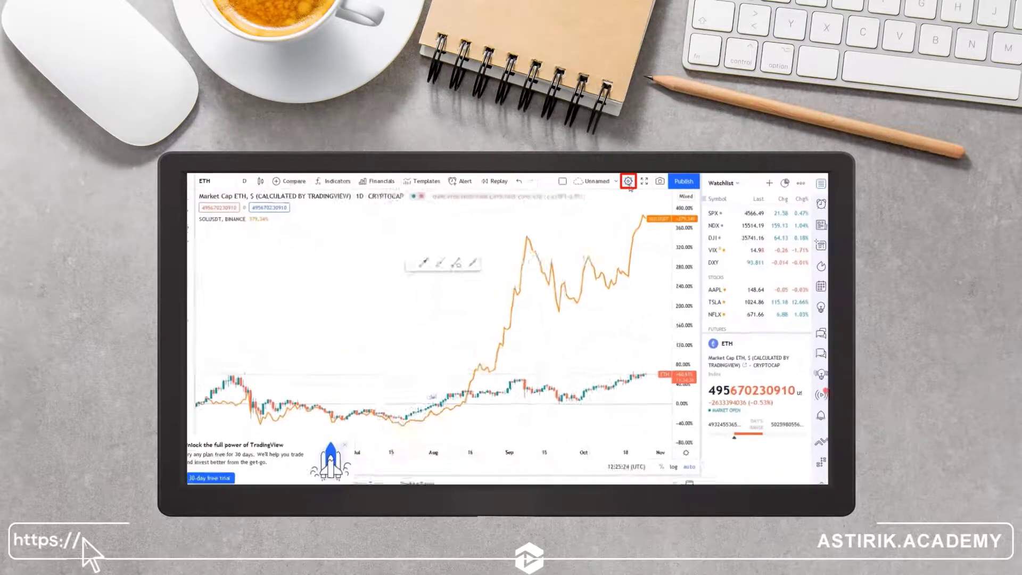
- In the chart settings, look over the symbol options and turn off Show Buy/Sell Buttons for the status line
{"action": "left_click", "coordinate": [629, 182]}
{"action": "left_click", "coordinate": [417, 220]}
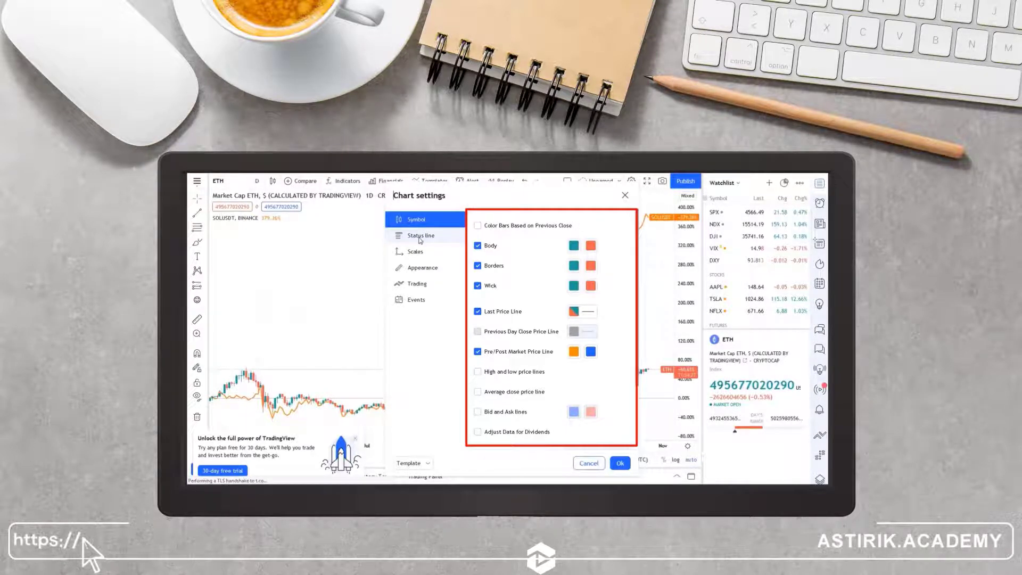
{"action": "left_click", "coordinate": [420, 236]}
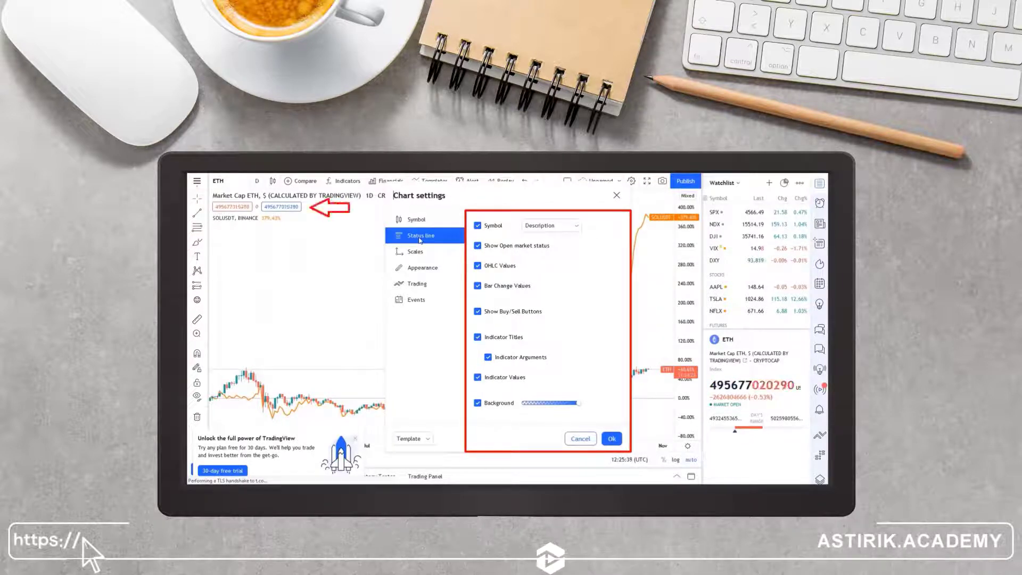
{"action": "left_click", "coordinate": [477, 312]}
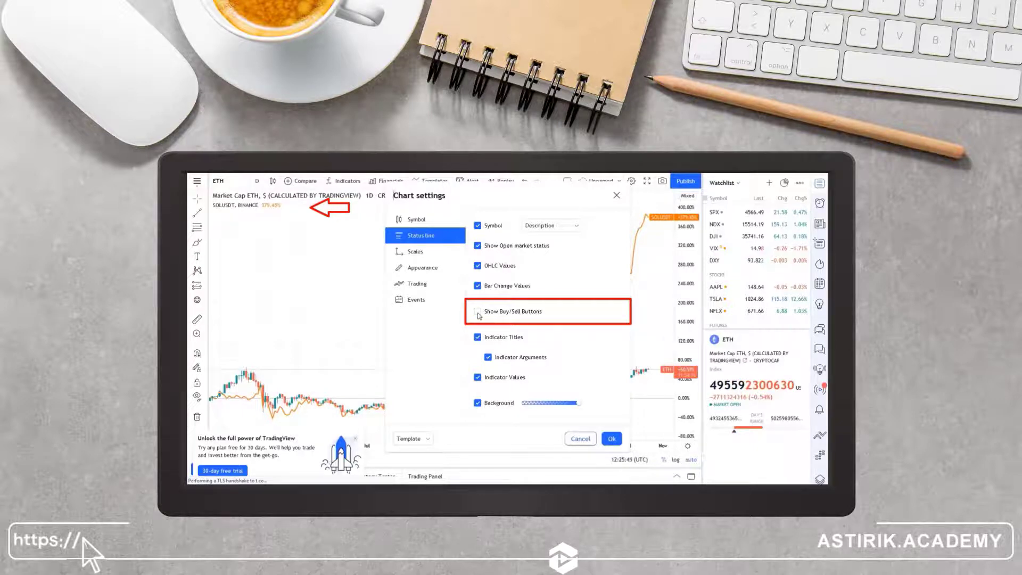
- Turn Show Buy/Sell Buttons back on for the status line, and switch the scales' Symbol Name Label off and on again
{"action": "left_click", "coordinate": [478, 312]}
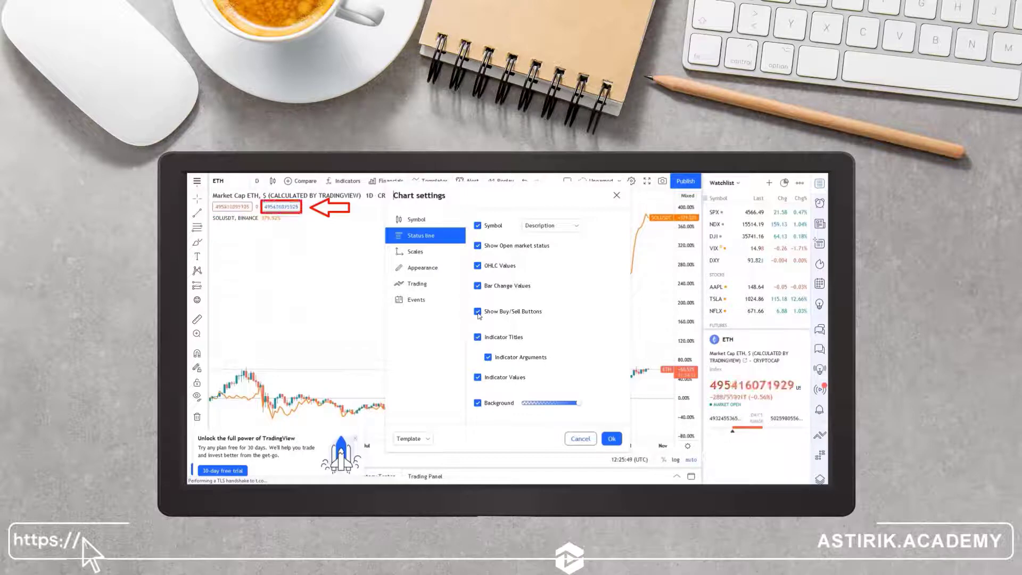
{"action": "left_click", "coordinate": [420, 254]}
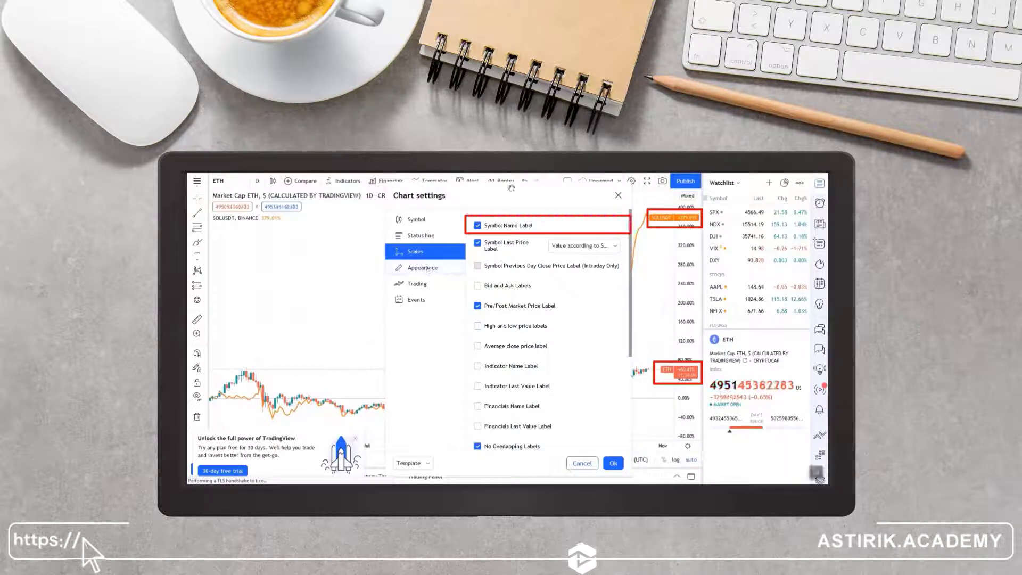
{"action": "left_click_drag", "start_coordinate": [486, 207], "coordinate": [419, 210]}
{"action": "left_click", "coordinate": [410, 228]}
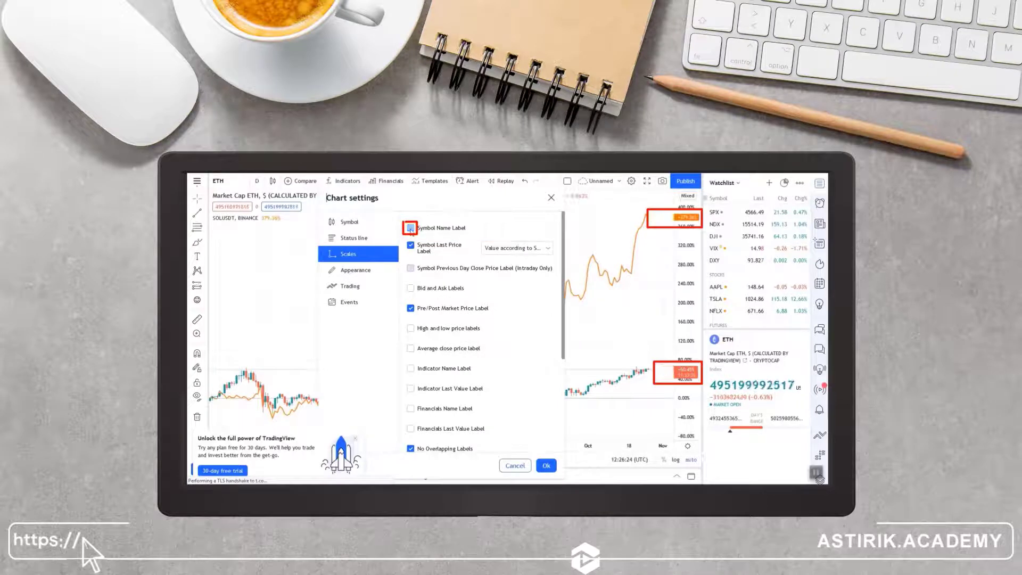
{"action": "left_click", "coordinate": [410, 228]}
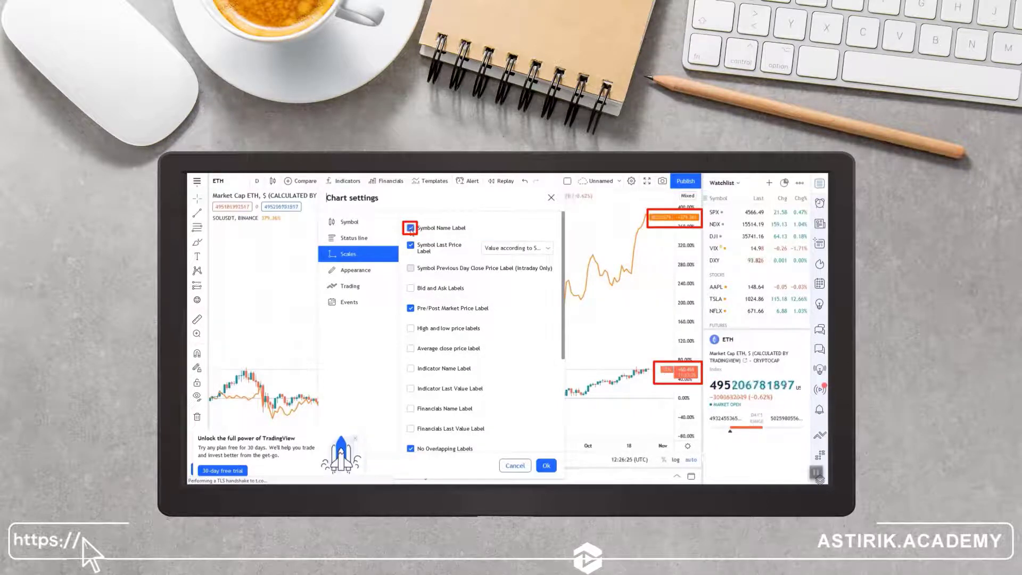
- Look over the Appearance, Trading and Events chart settings and close the settings without changing them
{"action": "left_click", "coordinate": [355, 269]}
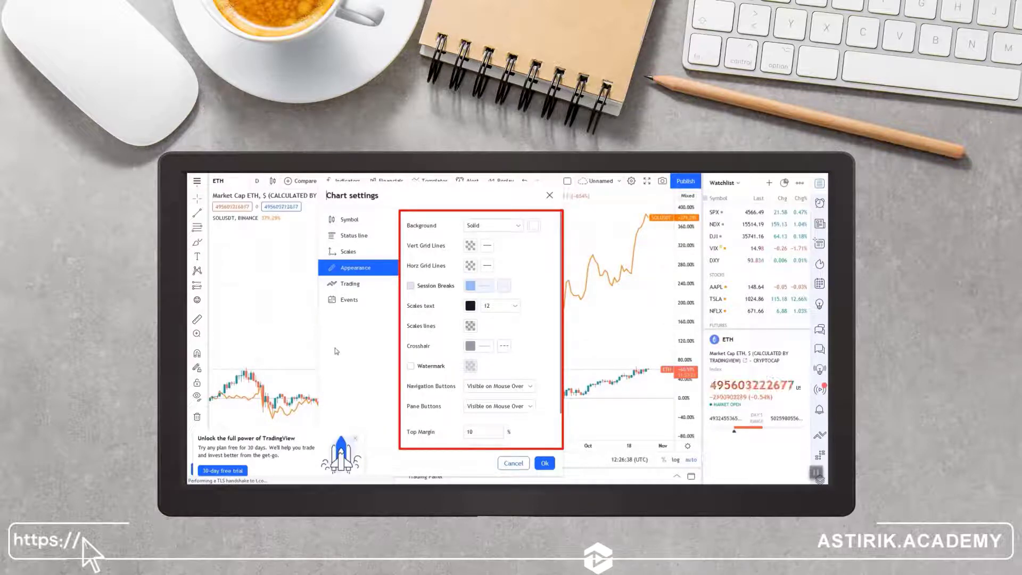
{"action": "left_click", "coordinate": [349, 284]}
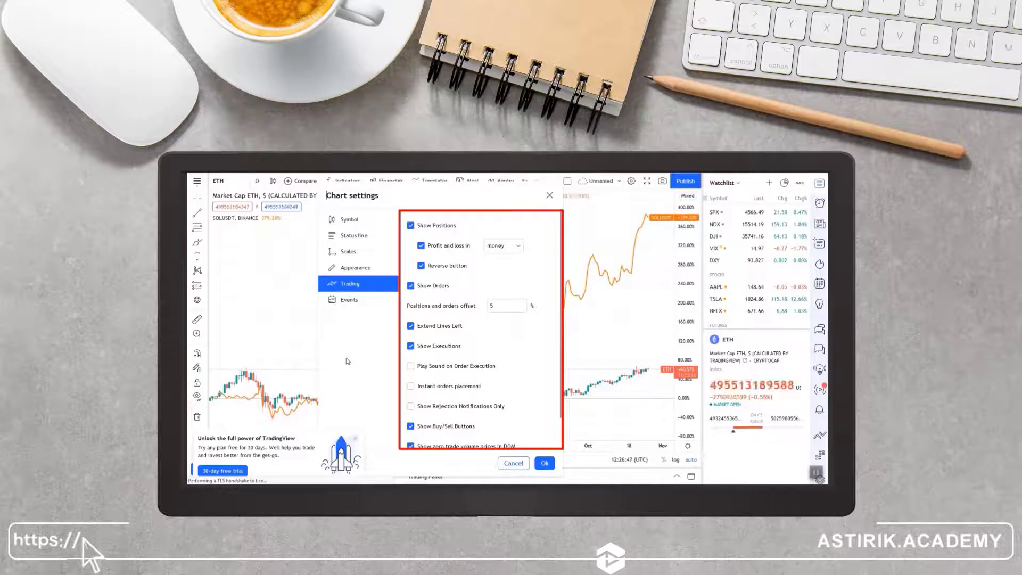
{"action": "left_click", "coordinate": [349, 300]}
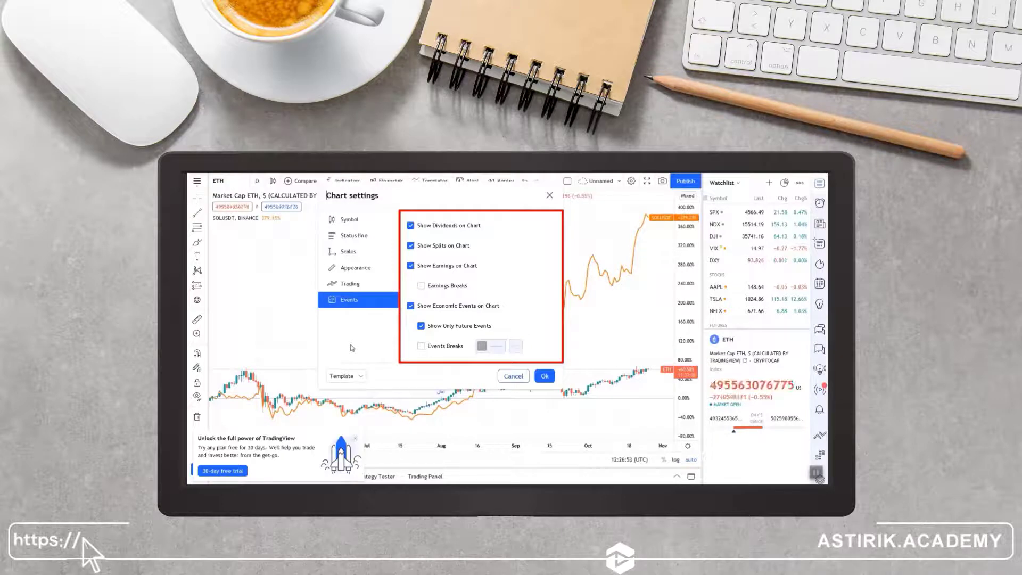
{"action": "left_click", "coordinate": [550, 195]}
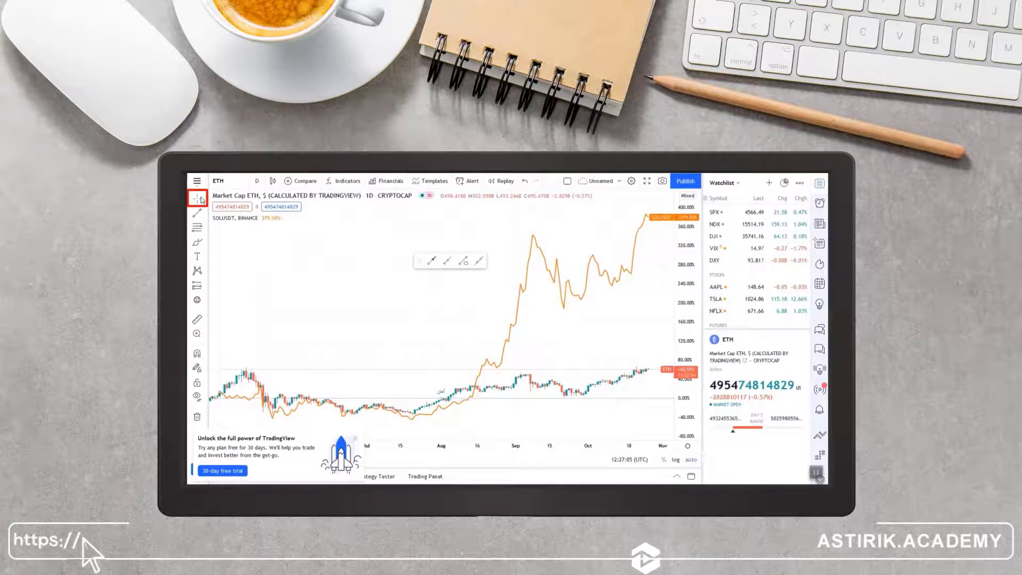
- Add the Cross, Dot, Arrow and Eraser cursors to the favorites and dismiss the free trial banner
{"action": "left_click", "coordinate": [203, 200]}
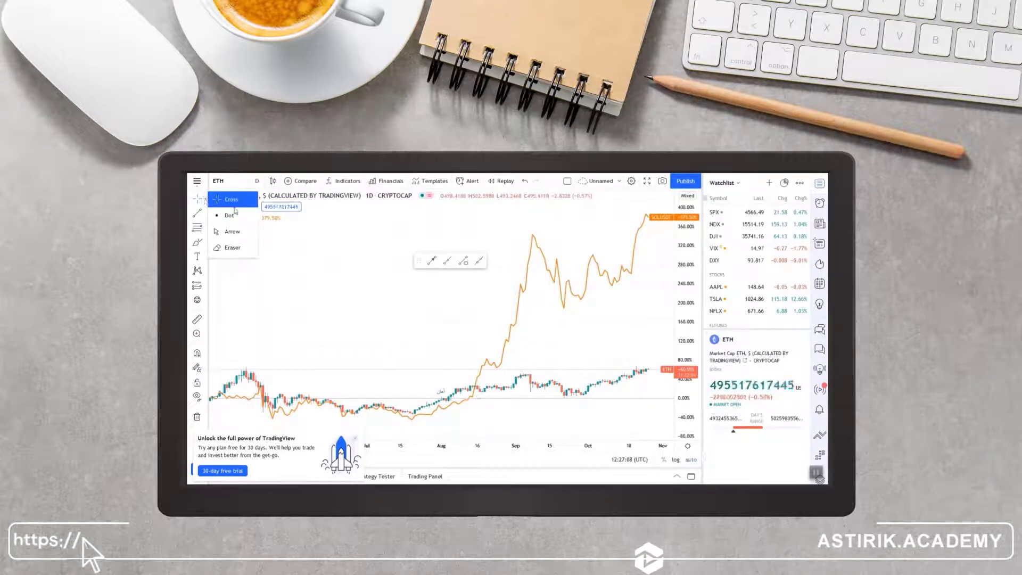
{"action": "left_click", "coordinate": [249, 200]}
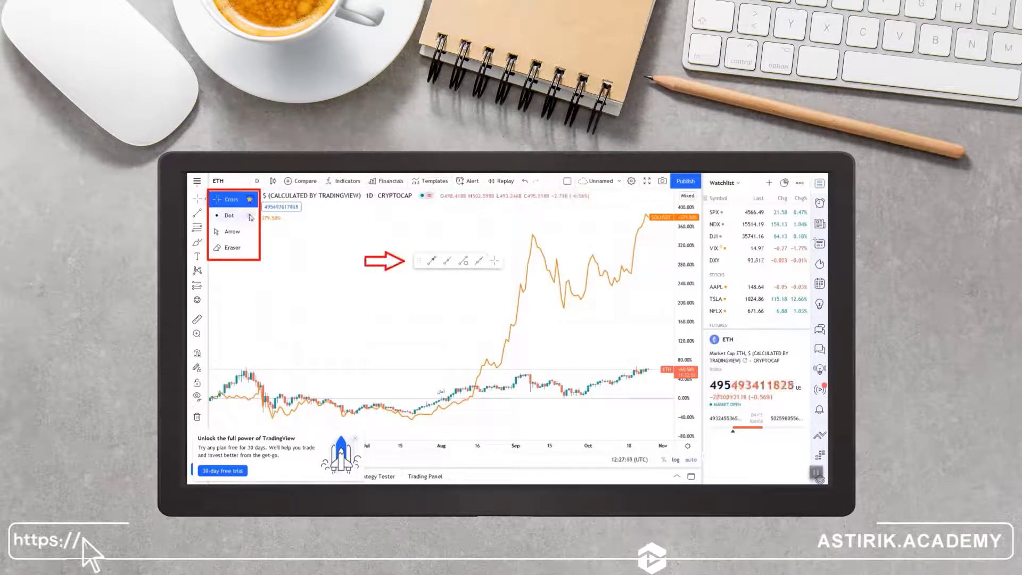
{"action": "left_click", "coordinate": [250, 232]}
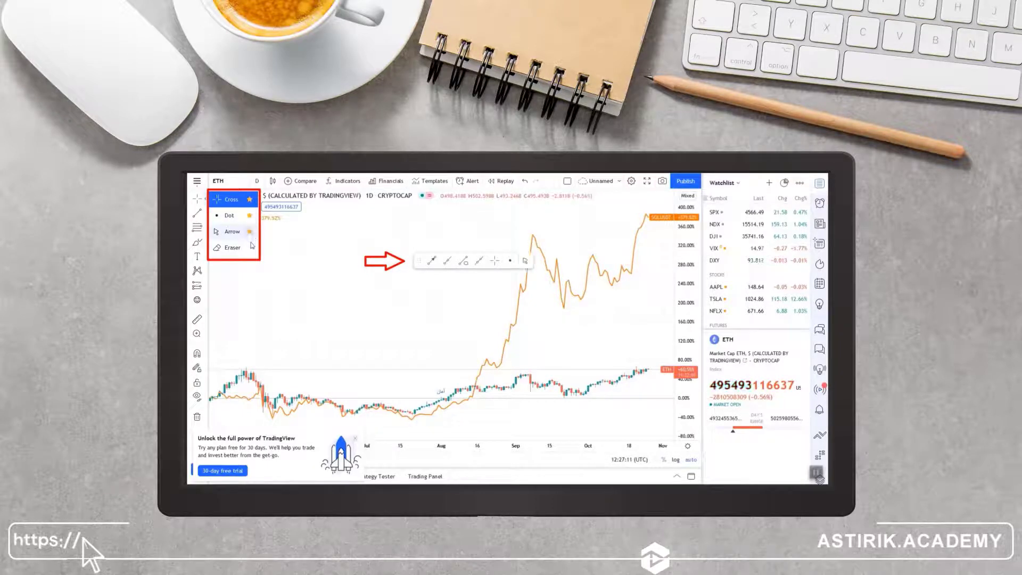
{"action": "left_click", "coordinate": [250, 247]}
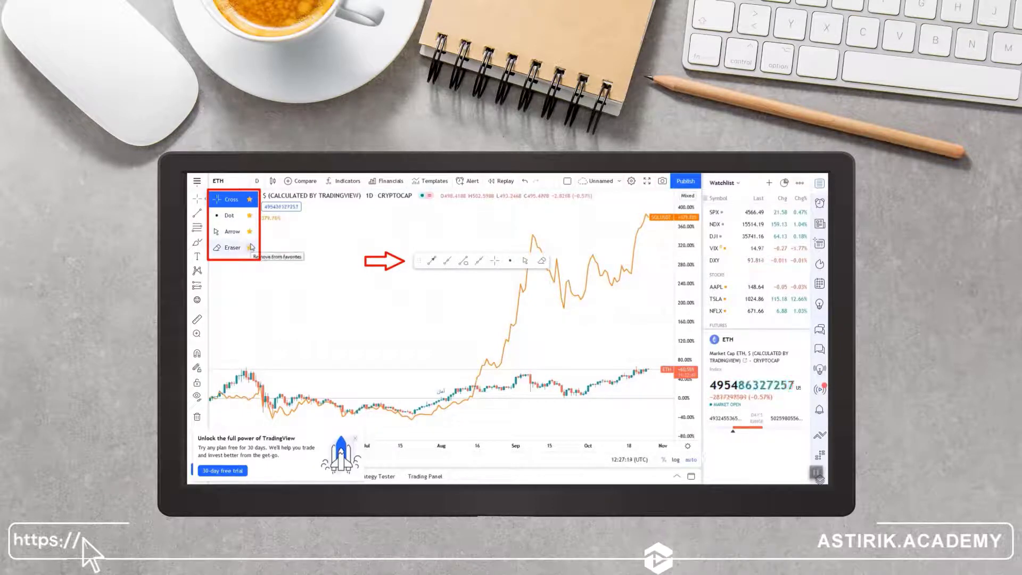
{"action": "left_click", "coordinate": [355, 438]}
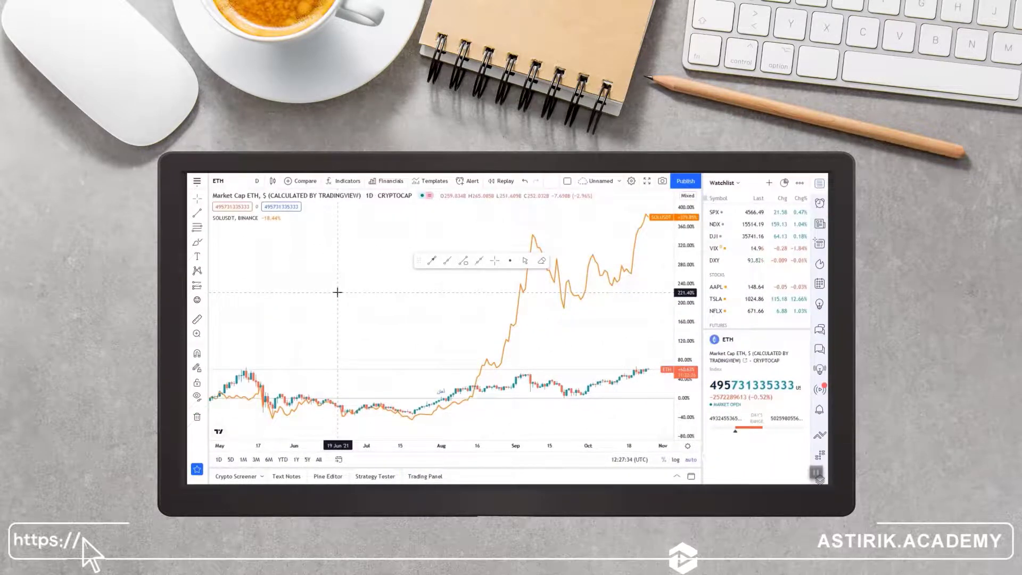
- View the trade options for the chart and add ETH to the existing Watchlist
{"action": "right_click", "coordinate": [337, 292]}
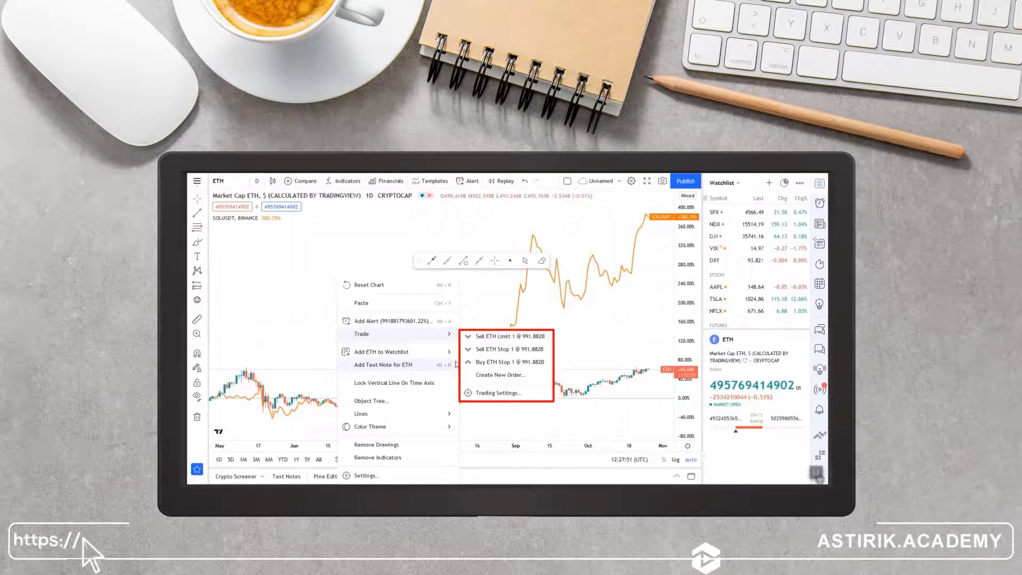
{"action": "mouse_move", "coordinate": [451, 354]}
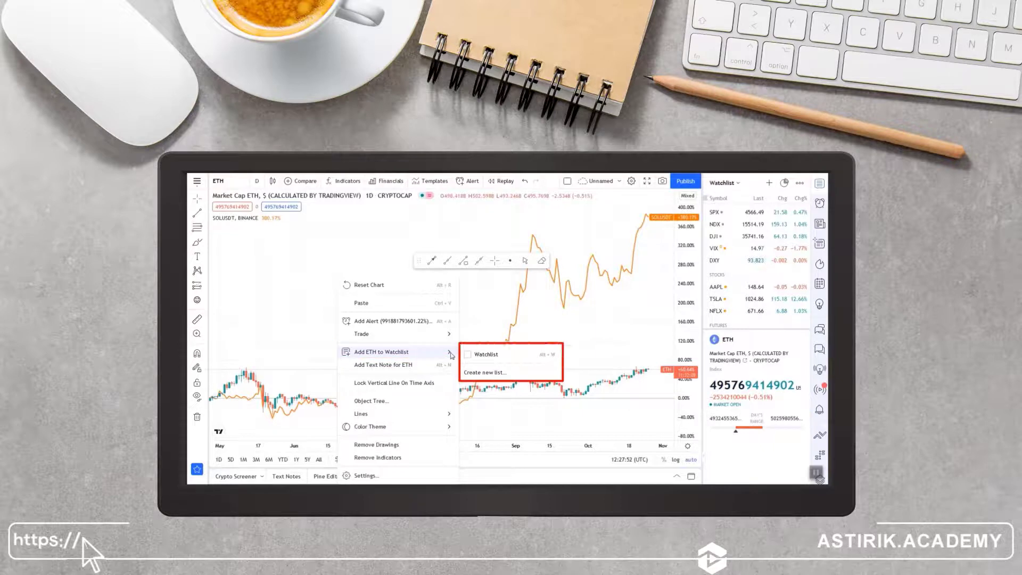
{"action": "left_click", "coordinate": [469, 355]}
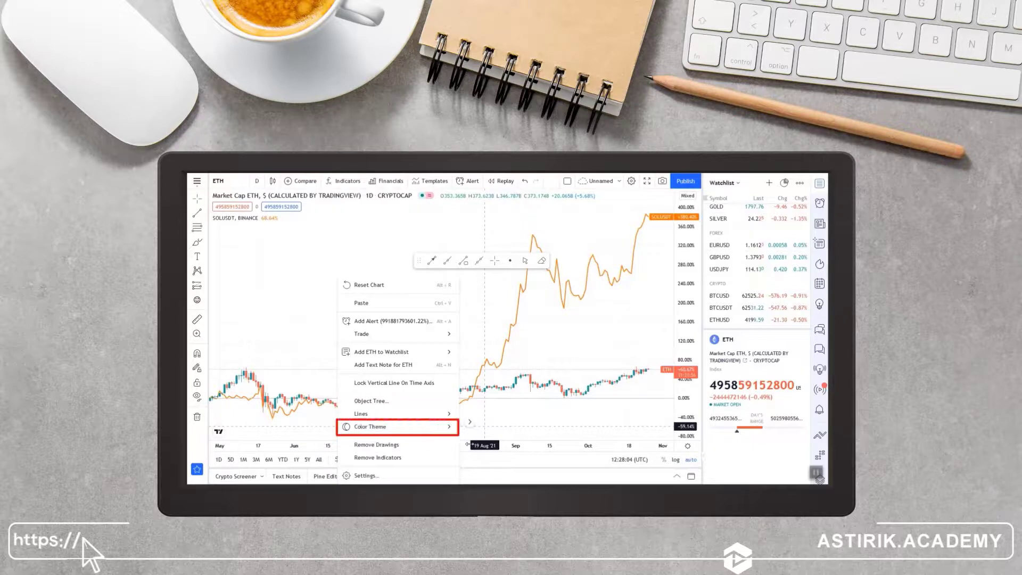
- Change the chart's color theme to Dark
{"action": "mouse_move", "coordinate": [450, 426]}
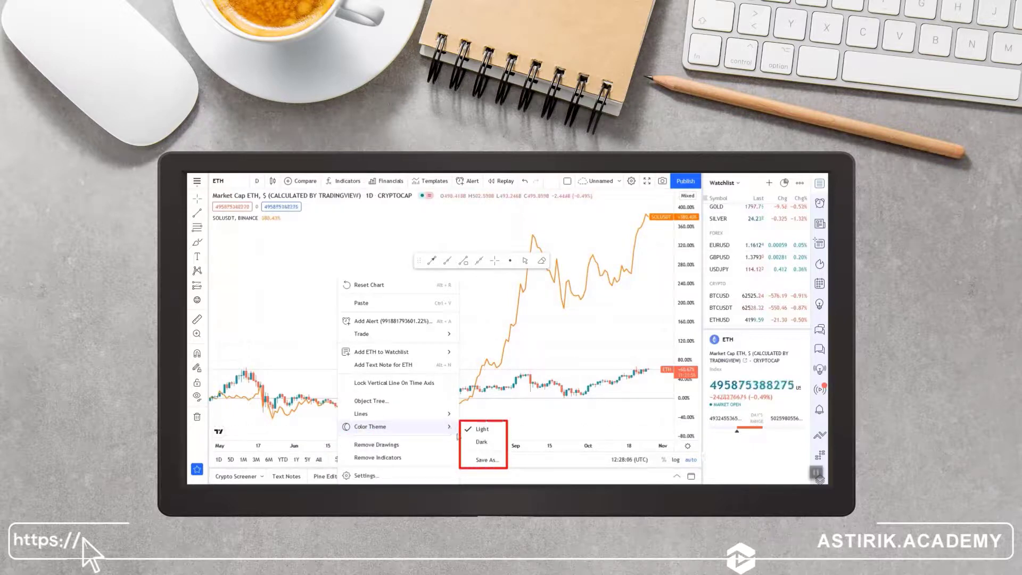
{"action": "left_click", "coordinate": [482, 443]}
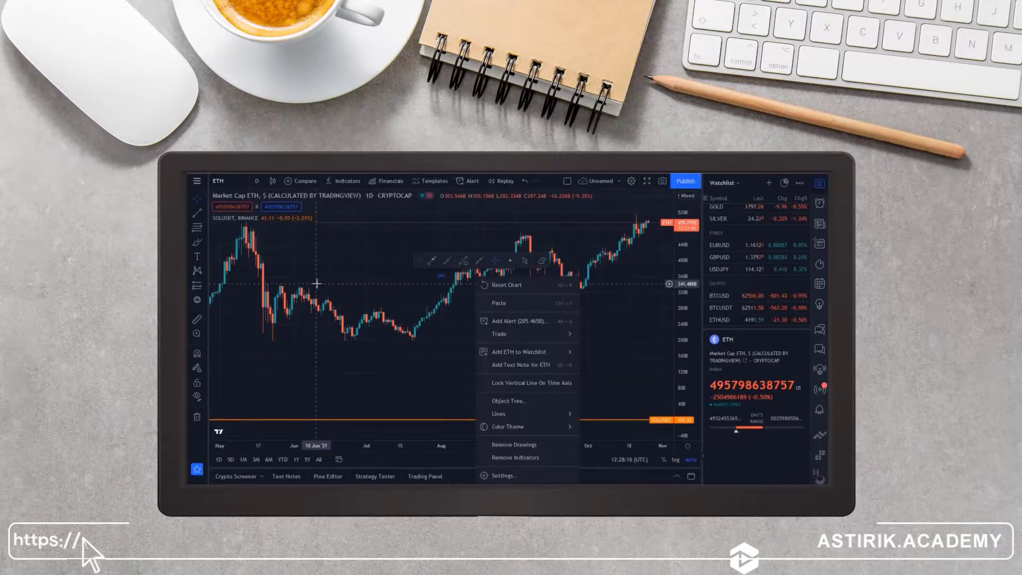